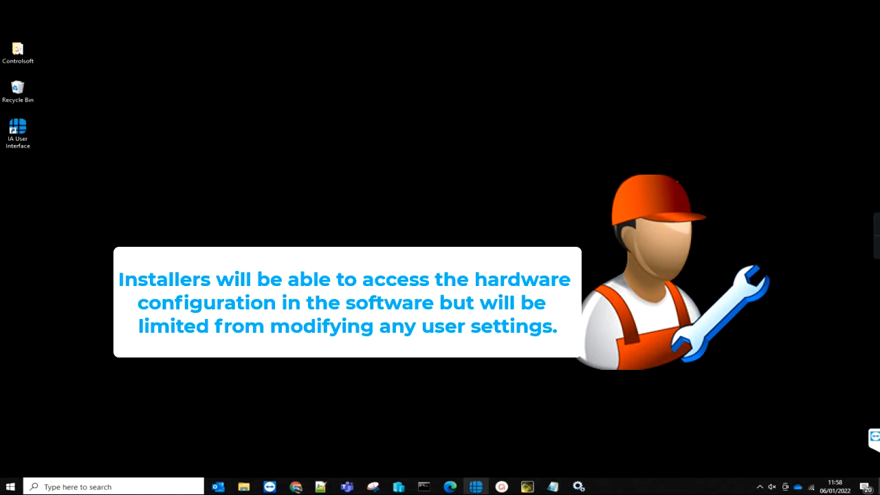
# - Launch Identity Access Management and open the Operator Manager from the Setup tab
pyautogui.doubleClick(18, 133)
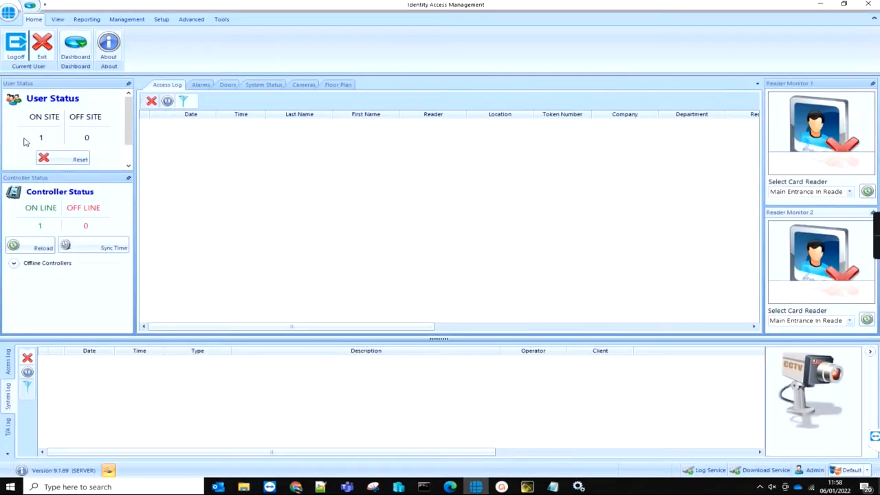
pyautogui.click(161, 21)
pyautogui.click(22, 45)
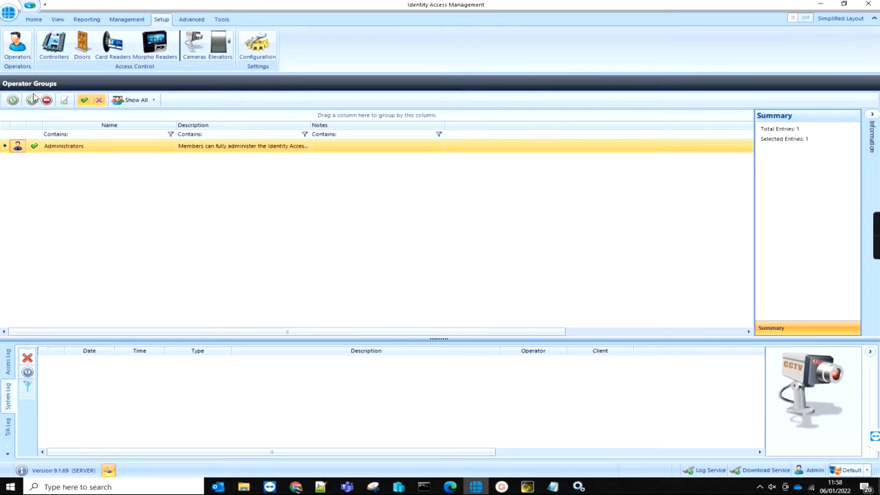
# - Add an operator group named 'Reception' with operator level set to Operator
pyautogui.click(32, 100)
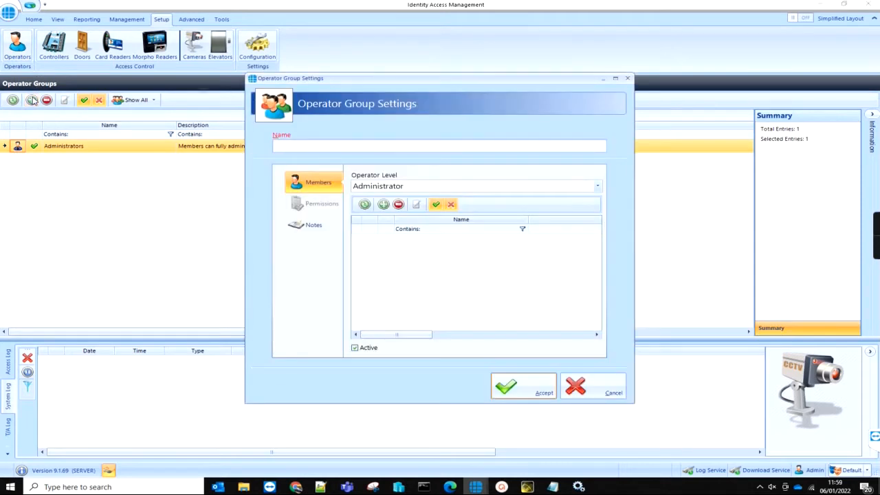
pyautogui.write('Rece')
pyautogui.write('ption')
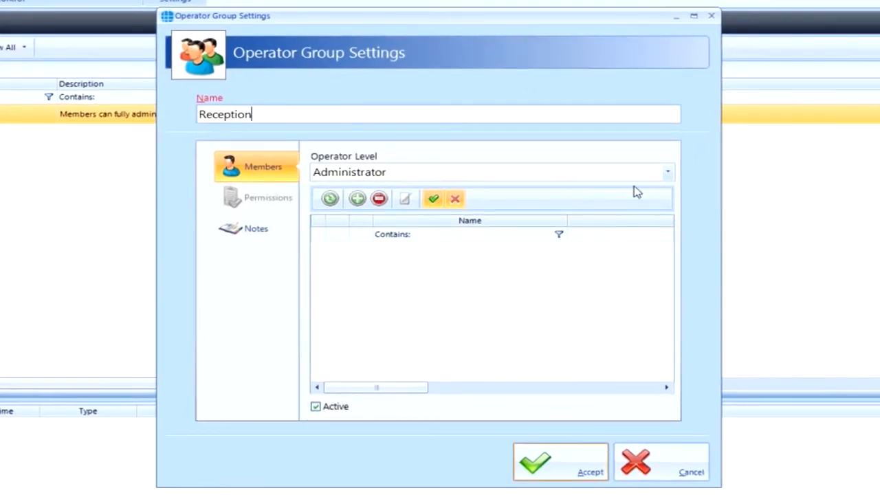
pyautogui.click(666, 173)
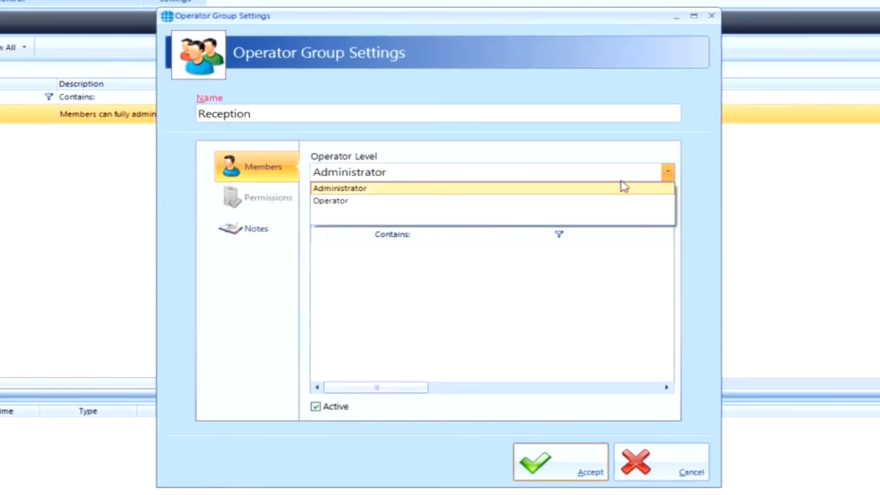
pyautogui.click(423, 203)
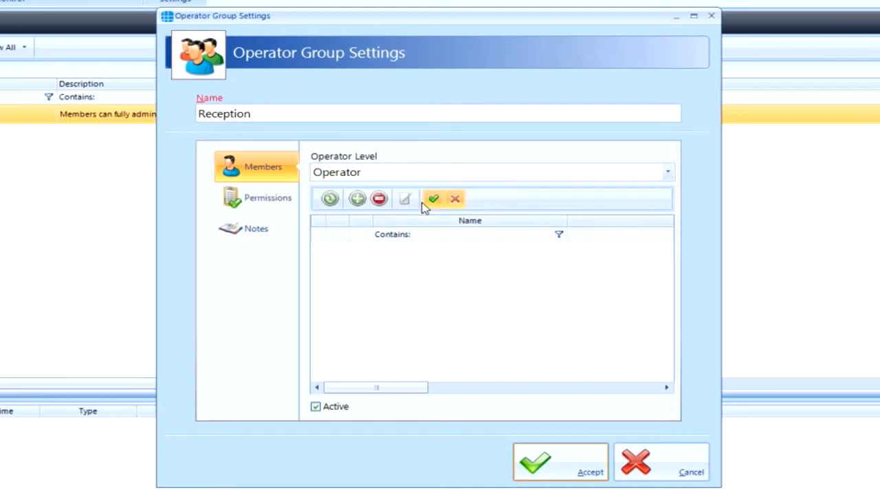
# - Add an operator with display name and username 'Receptionist' and enter its password
pyautogui.click(357, 199)
pyautogui.write('R')
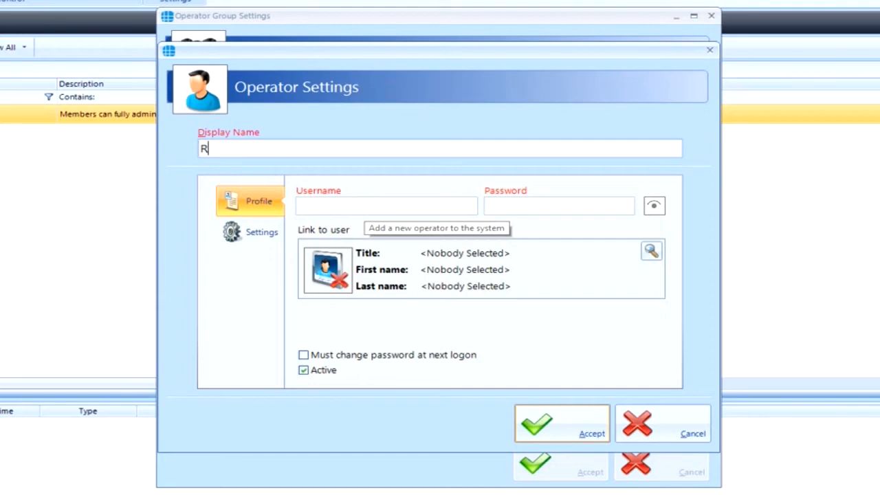
pyautogui.write('eceptionist')
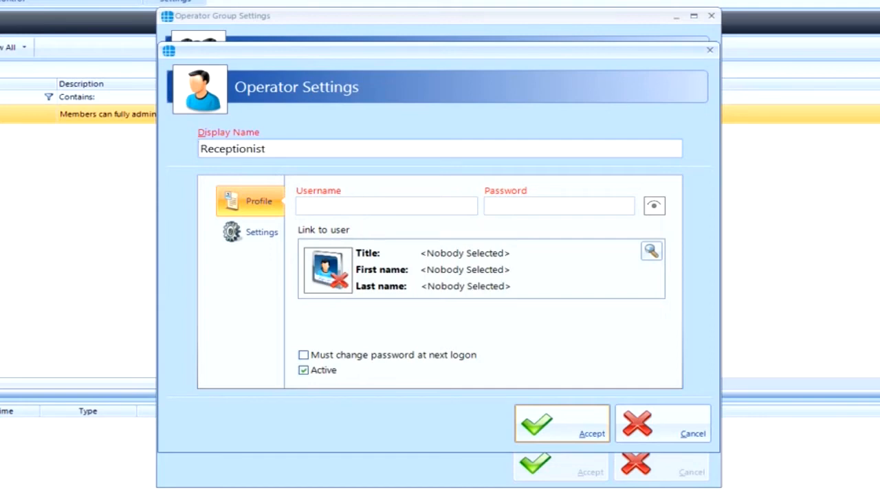
pyautogui.click(356, 202)
pyautogui.write('Receptioni')
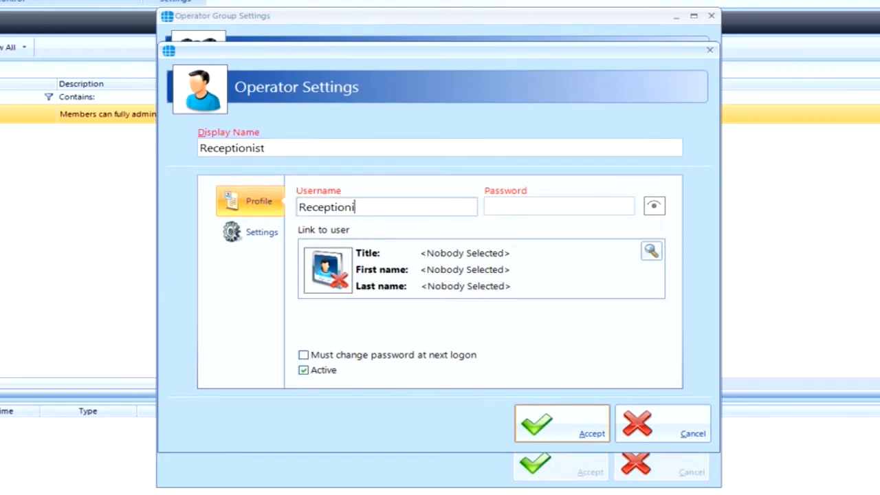
pyautogui.write('st')
pyautogui.press('Tab')
pyautogui.write('123')
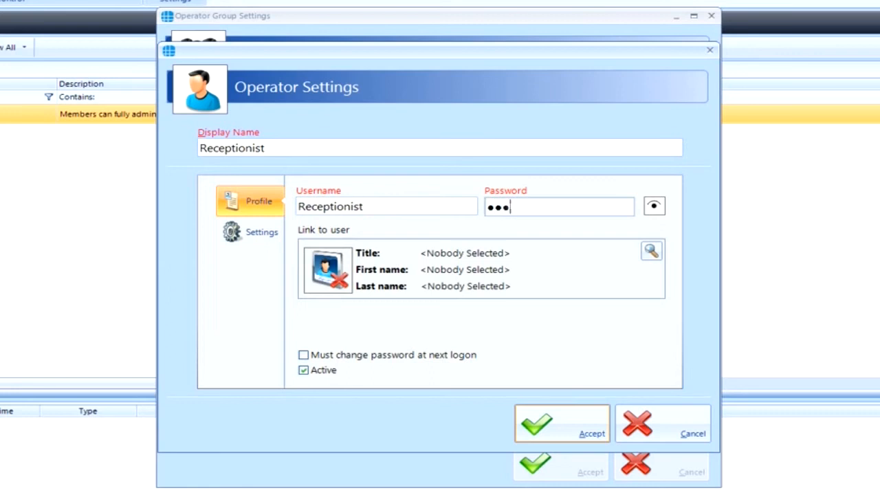
pyautogui.write('4567890123')
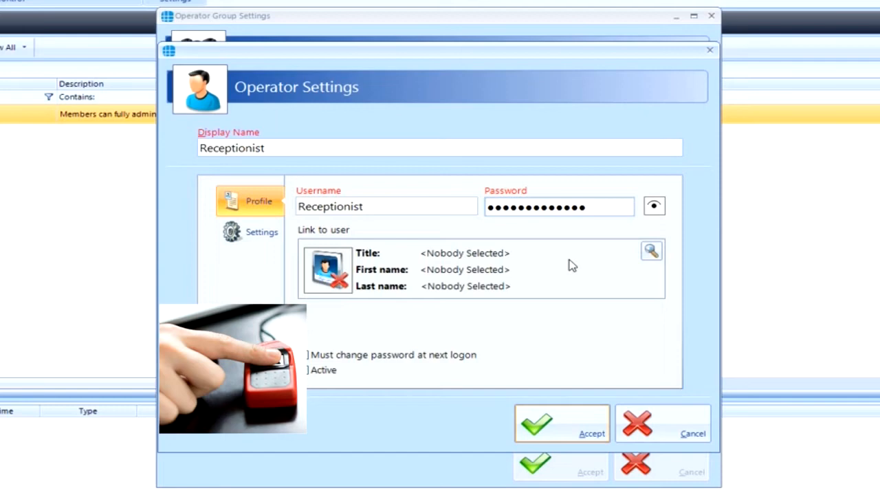
# - Link the employee Test to the Receptionist operator
pyautogui.click(651, 251)
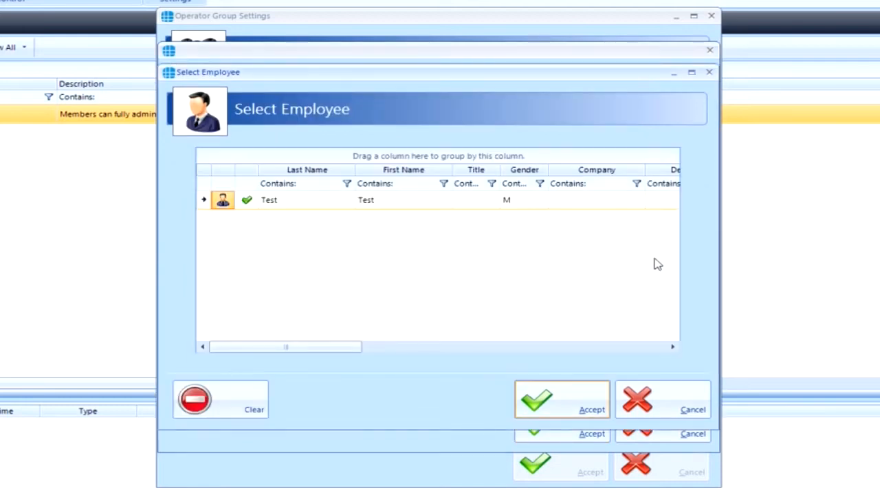
pyautogui.click(334, 203)
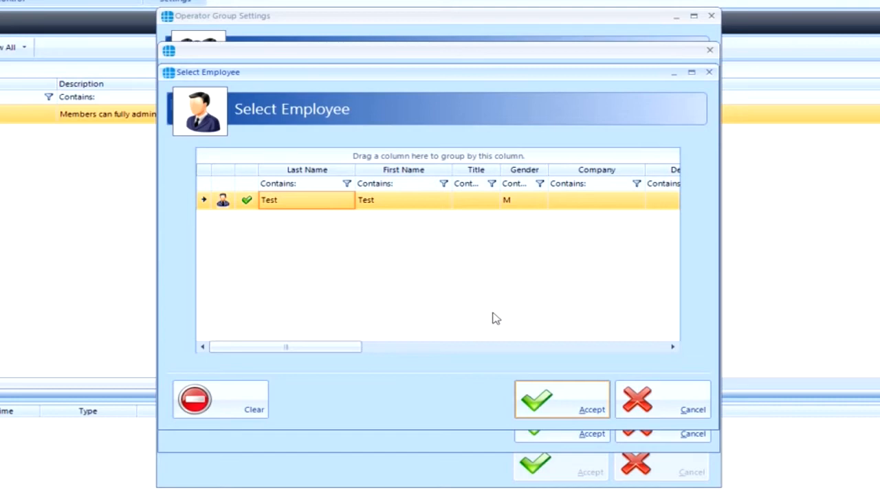
pyautogui.click(565, 404)
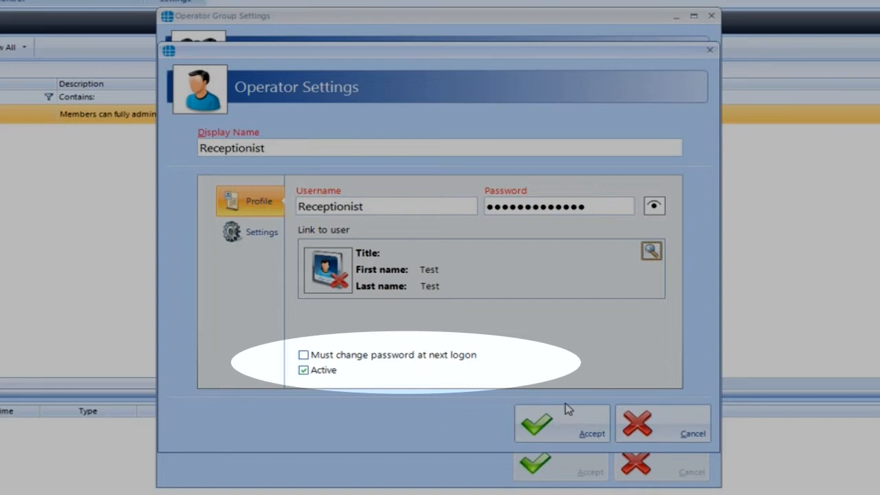
# - Save the Receptionist operator and clear all permissions from the Reception group
pyautogui.click(568, 437)
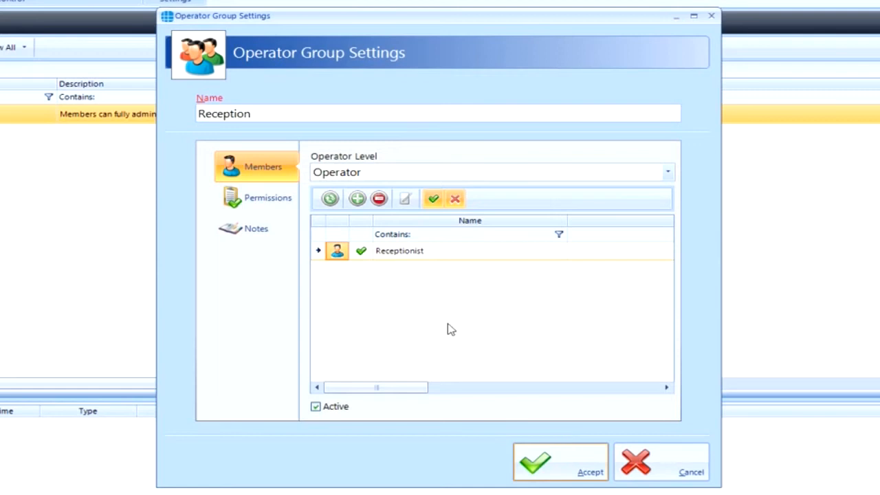
pyautogui.click(260, 206)
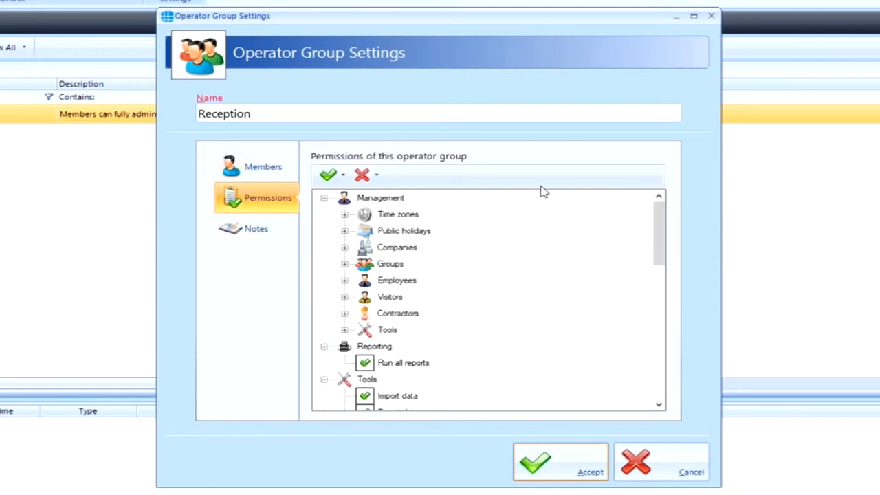
pyautogui.moveTo(655, 227); pyautogui.dragTo(652, 196)
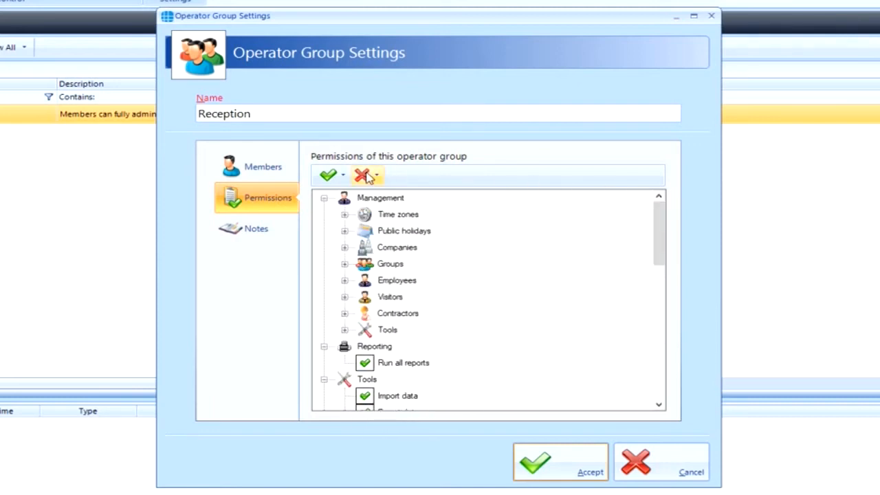
pyautogui.click(367, 176)
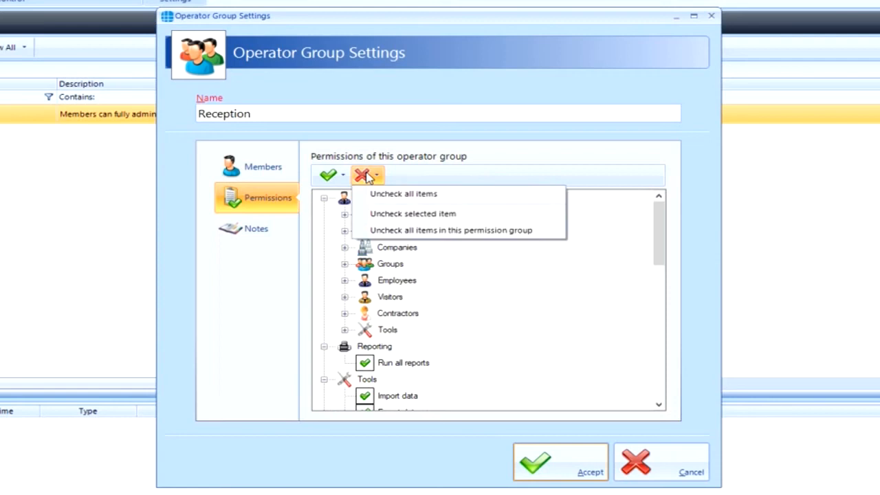
pyautogui.click(393, 194)
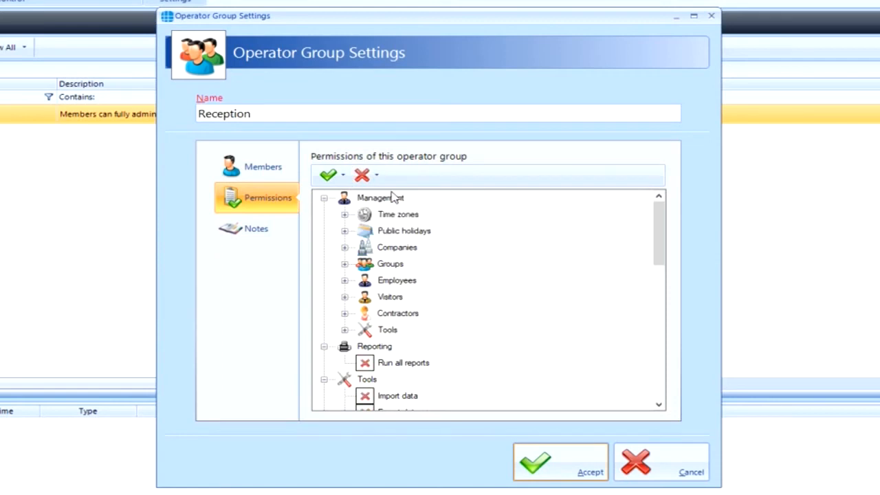
# - Grant Reception the Employees View, Add / Modify and Remove permissions, then save the group
pyautogui.click(345, 280)
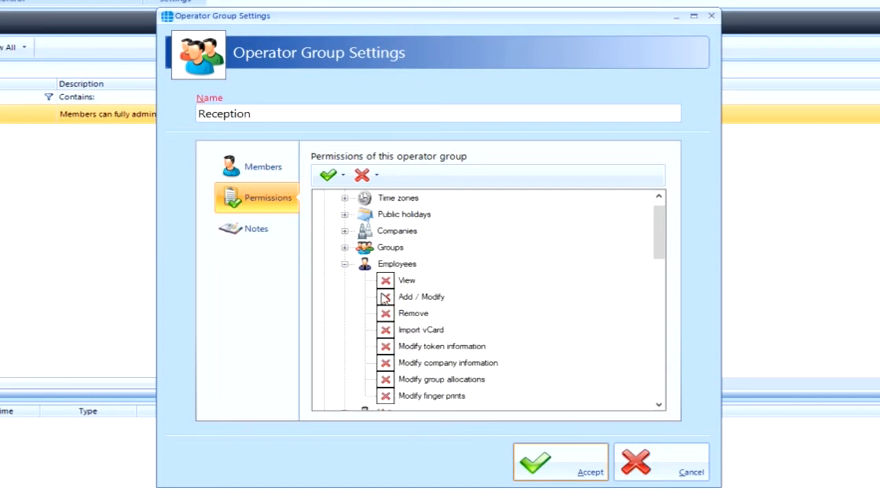
pyautogui.click(384, 298)
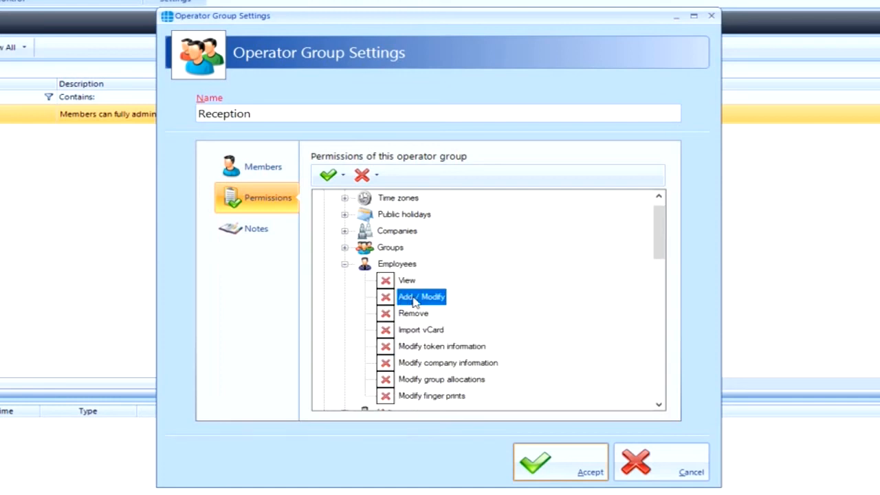
pyautogui.click(385, 297)
pyautogui.click(385, 281)
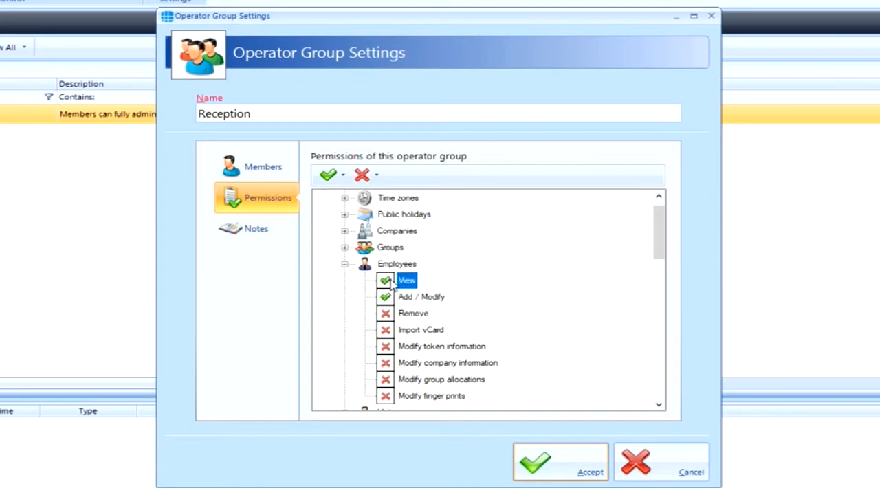
pyautogui.click(385, 314)
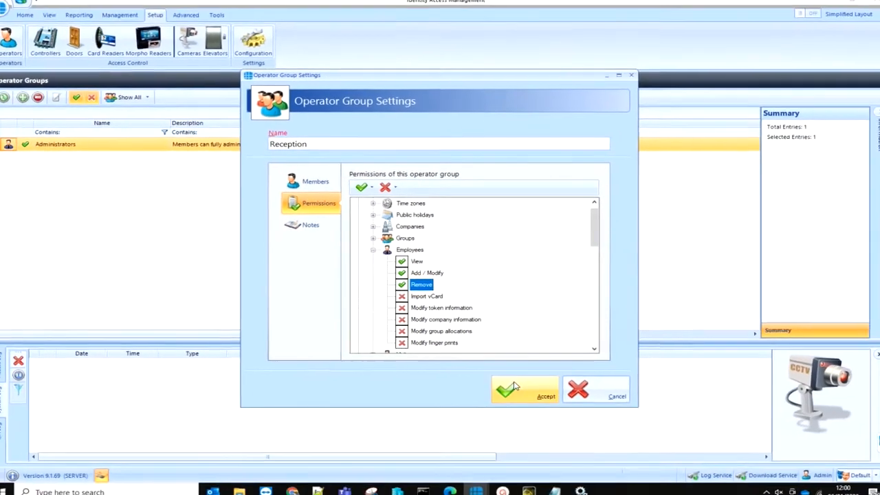
pyautogui.click(535, 454)
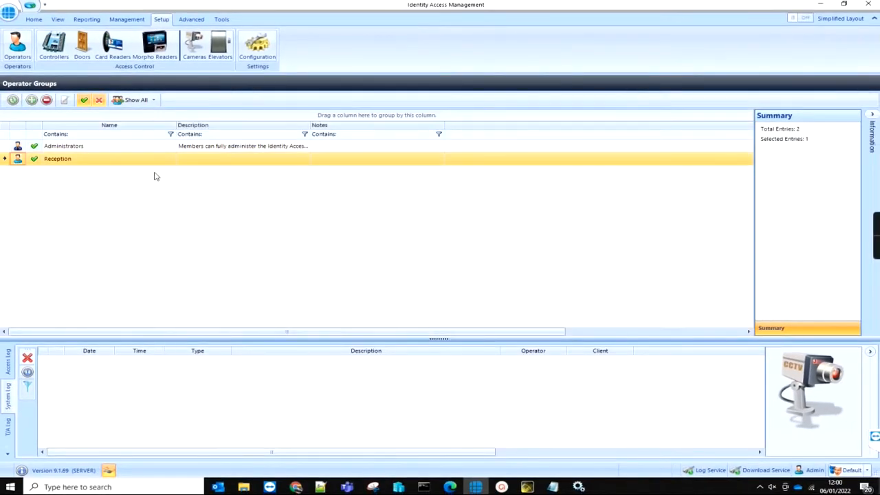
# - Log off the current operator and log back on with username 'Receptionist' and its password
pyautogui.click(33, 19)
pyautogui.click(17, 47)
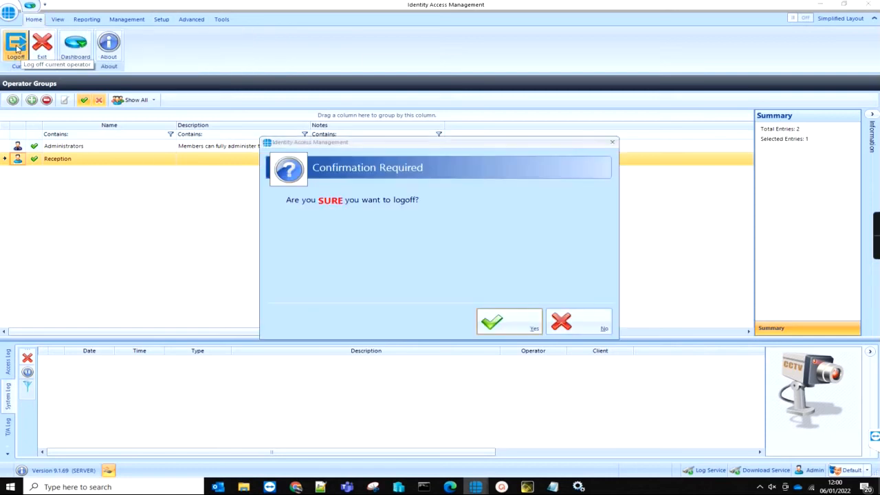
pyautogui.click(495, 321)
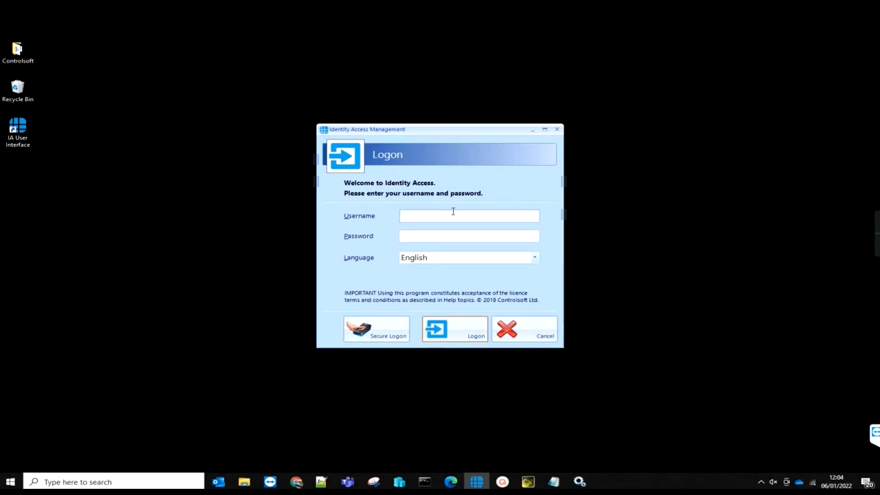
pyautogui.write('Re')
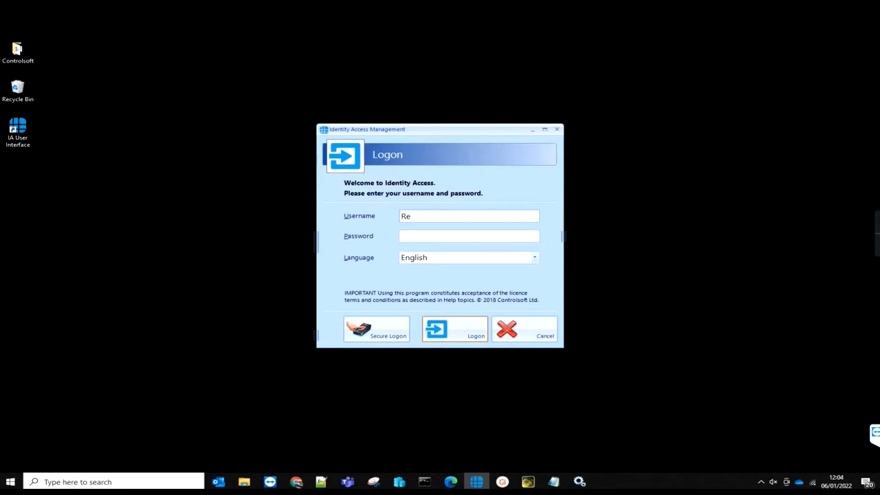
pyautogui.write('ceptionist')
pyautogui.press('Tab')
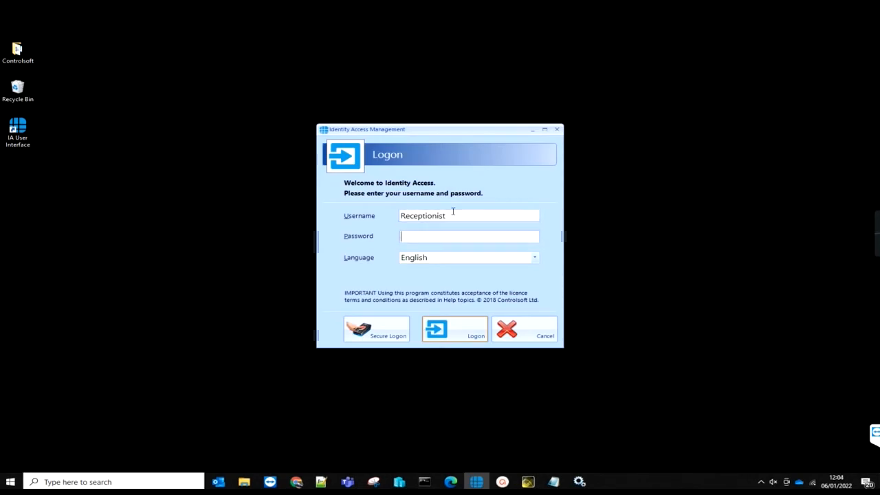
pyautogui.write('**************')
pyautogui.press('Return')
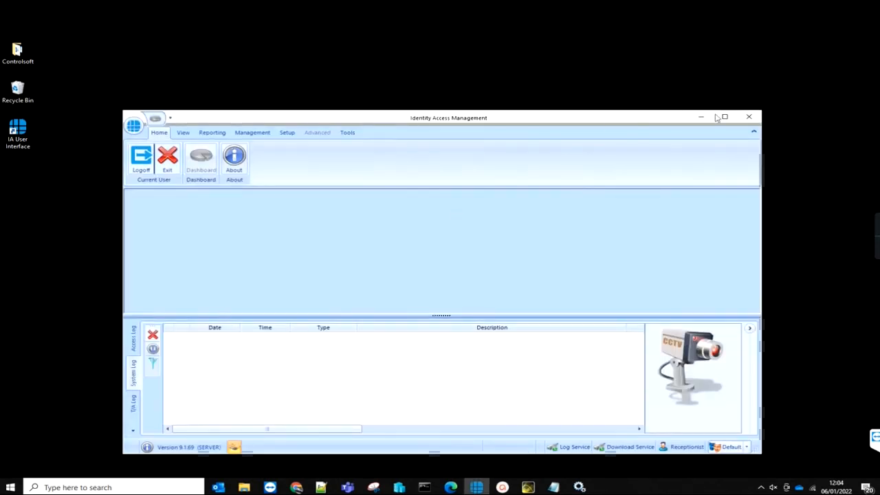
# - Maximize the window, open the Employees list showing Test, and review the Setup tab's available functions
pyautogui.click(725, 115)
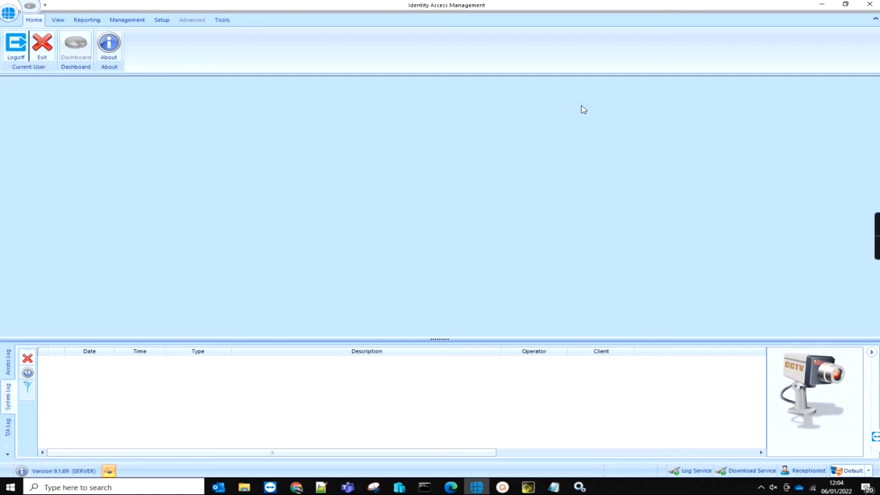
pyautogui.click(142, 20)
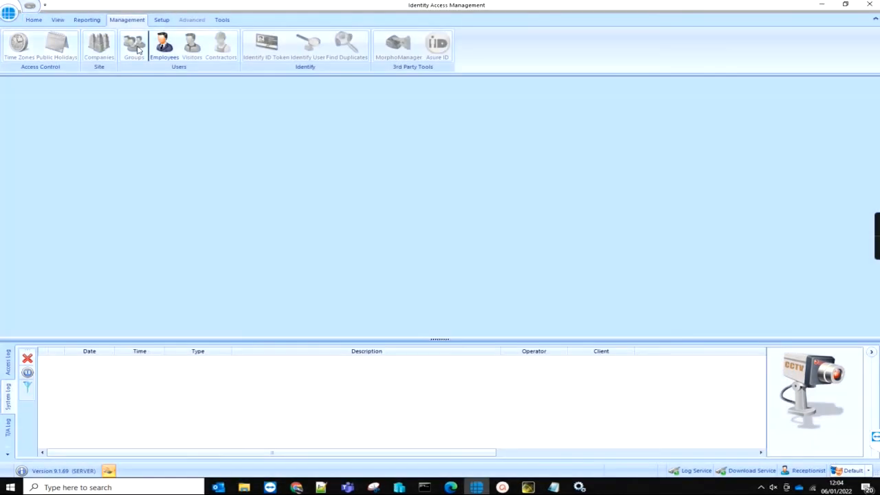
pyautogui.click(162, 47)
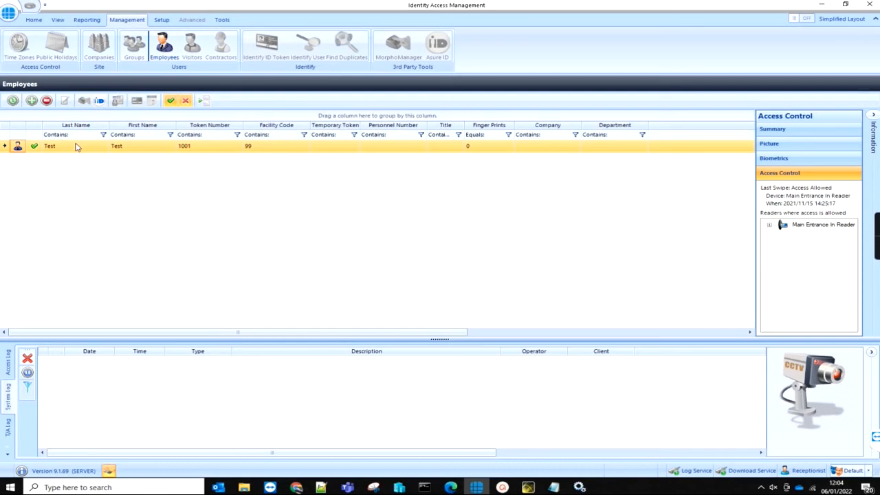
pyautogui.click(161, 21)
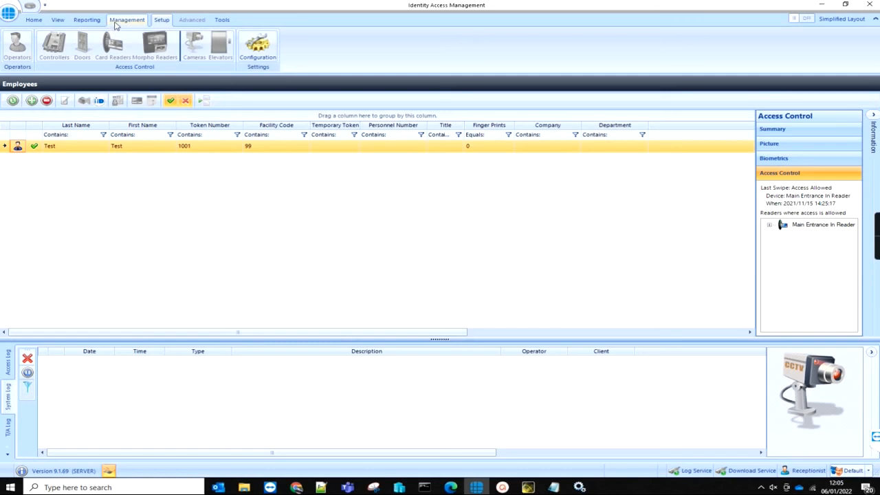
pyautogui.click(33, 20)
# - Log off the Receptionist and begin a fingerprint Secure Logon at the logon window
pyautogui.click(17, 43)
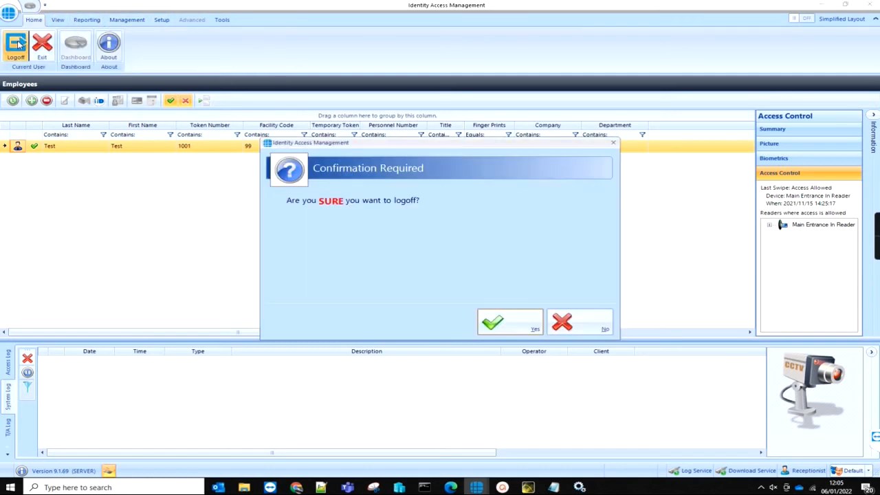
pyautogui.click(532, 330)
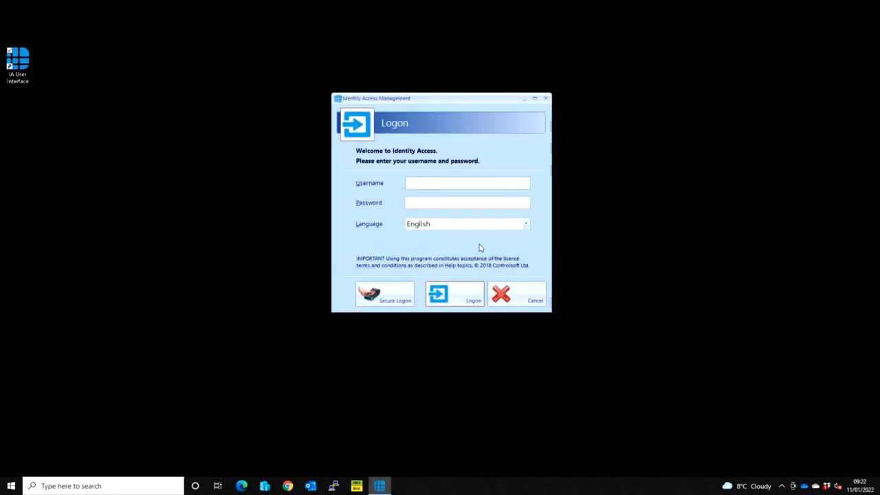
pyautogui.click(394, 302)
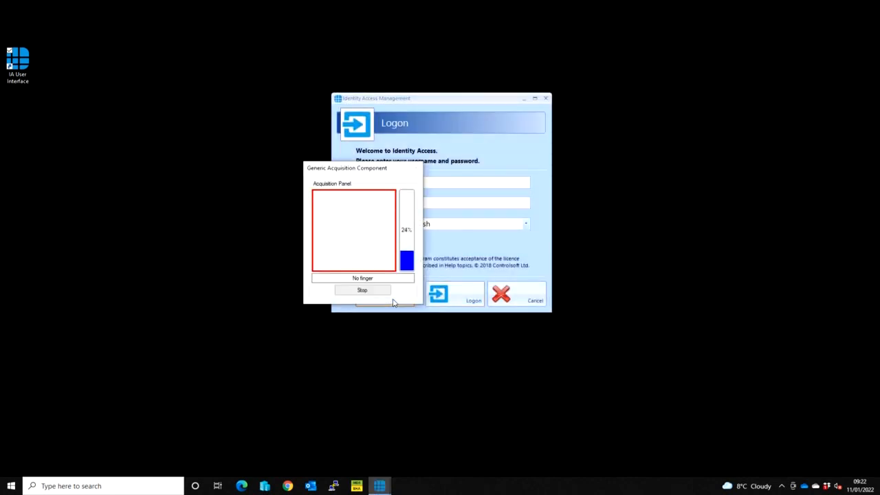